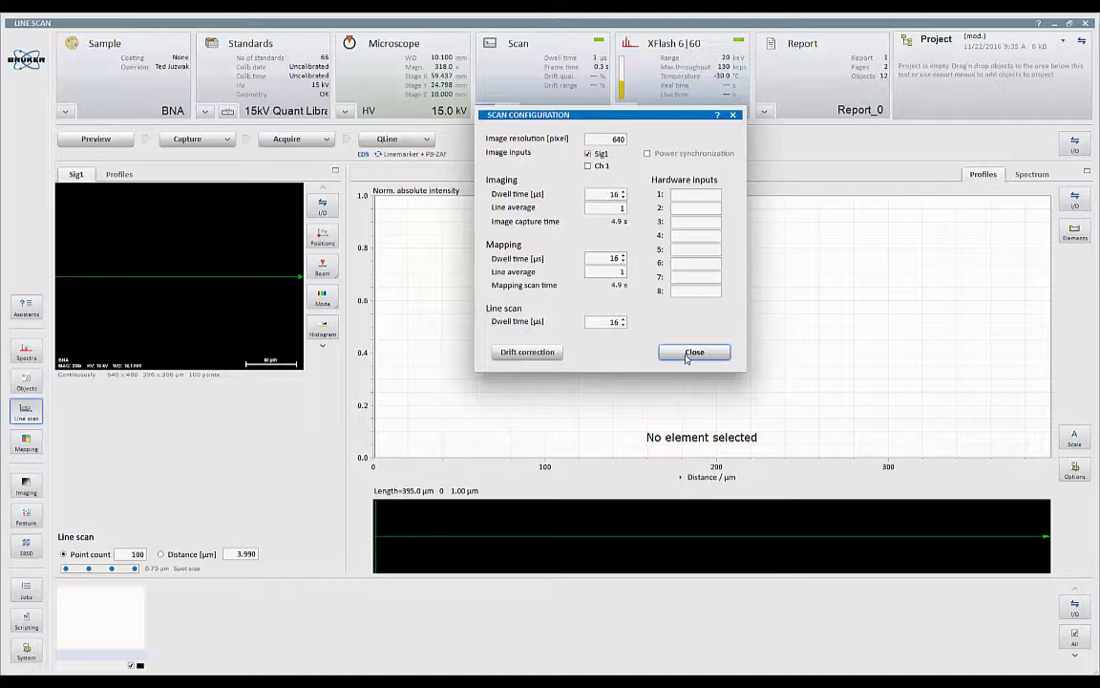
# - Capture the sample image and position the scan line diagonally across the dark speckled phase, about 189 µm long
pyautogui.click(685, 355)
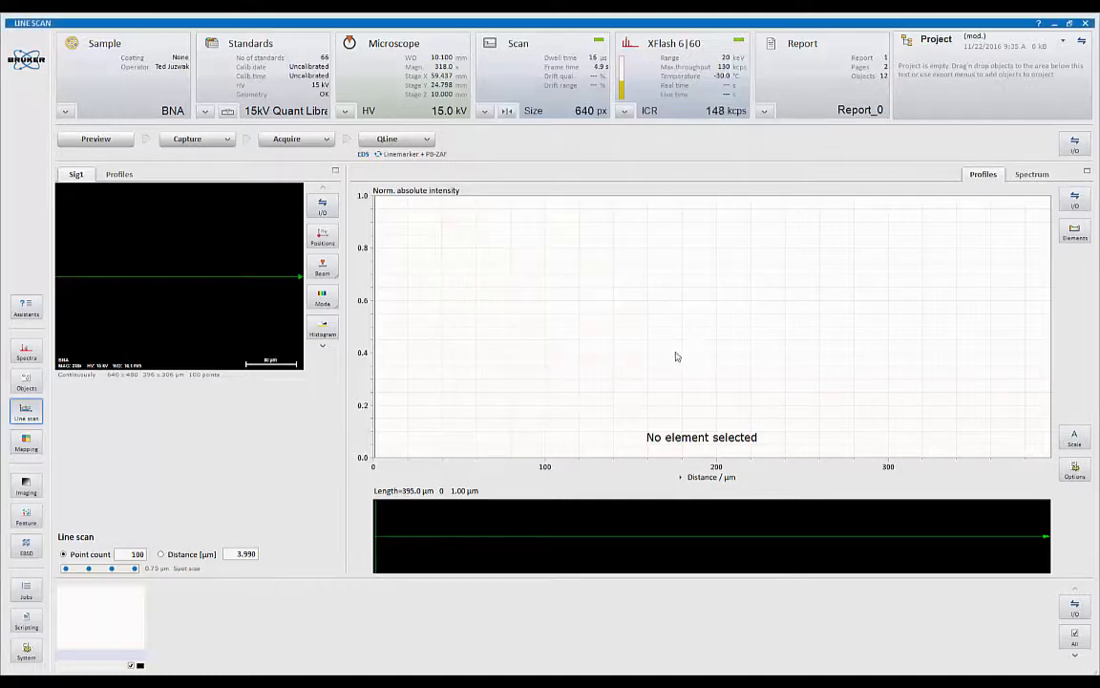
pyautogui.click(195, 141)
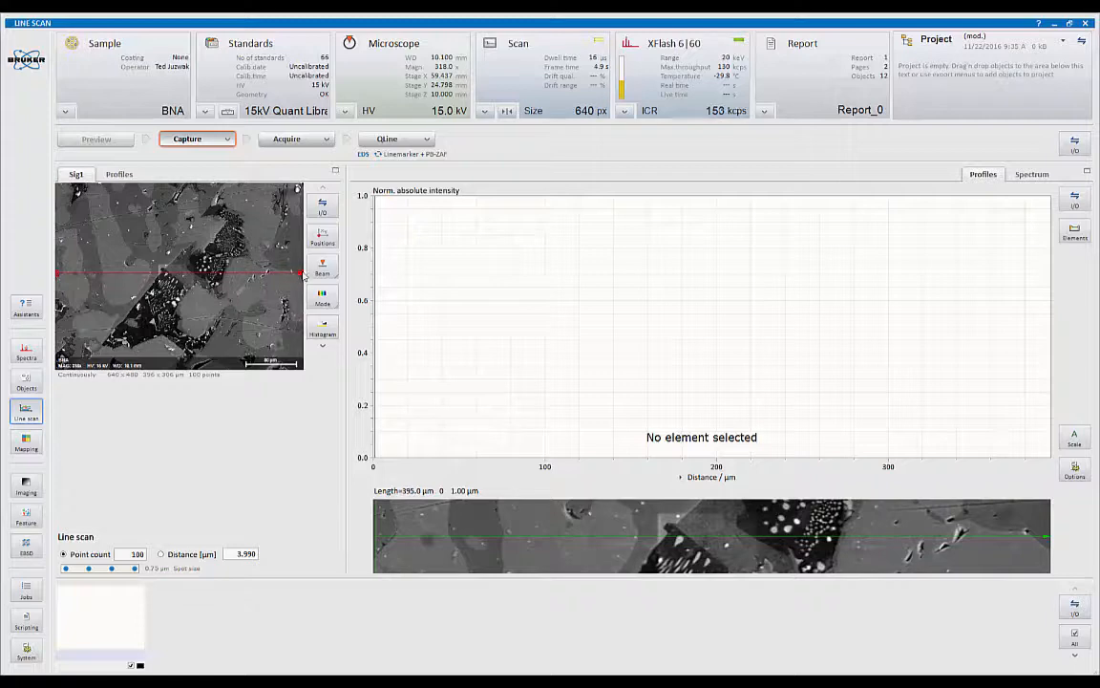
pyautogui.moveTo(302, 274); pyautogui.dragTo(174, 332)
pyautogui.moveTo(109, 303); pyautogui.dragTo(132, 256)
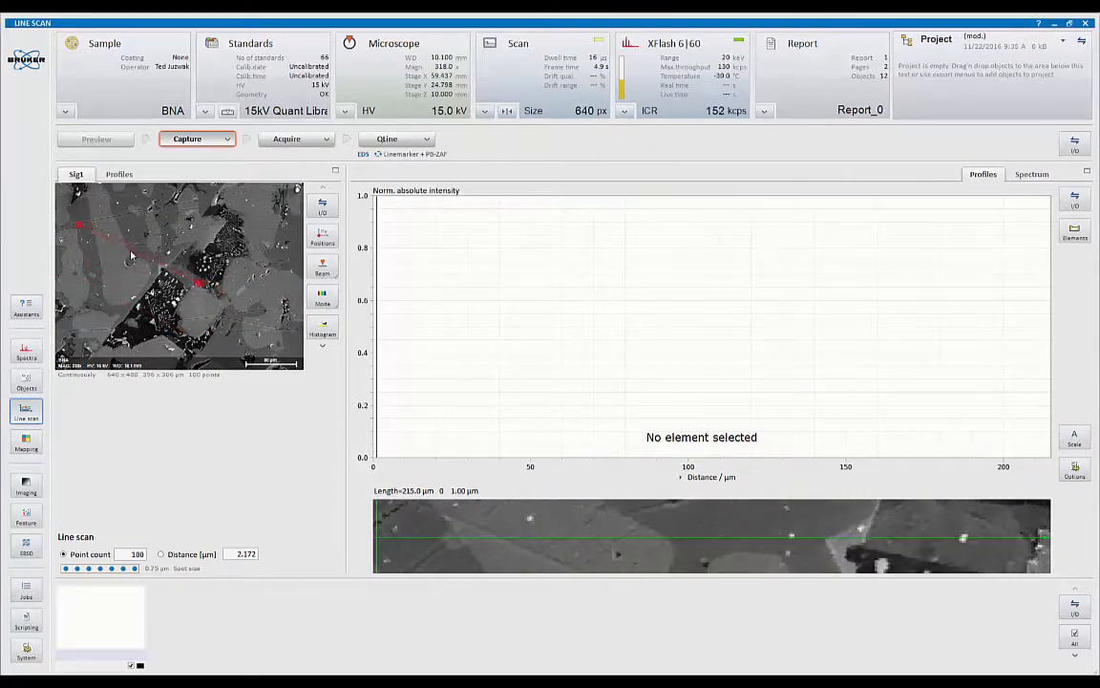
pyautogui.moveTo(199, 287); pyautogui.dragTo(179, 250)
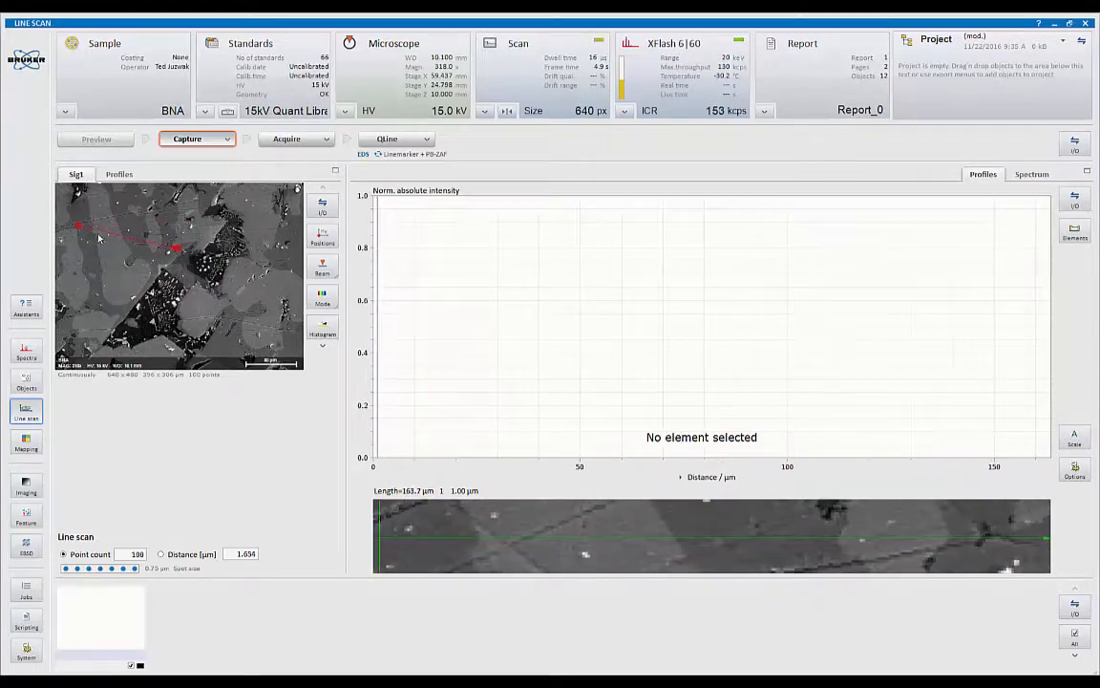
pyautogui.moveTo(112, 235); pyautogui.dragTo(229, 293)
pyautogui.moveTo(139, 271); pyautogui.dragTo(155, 257)
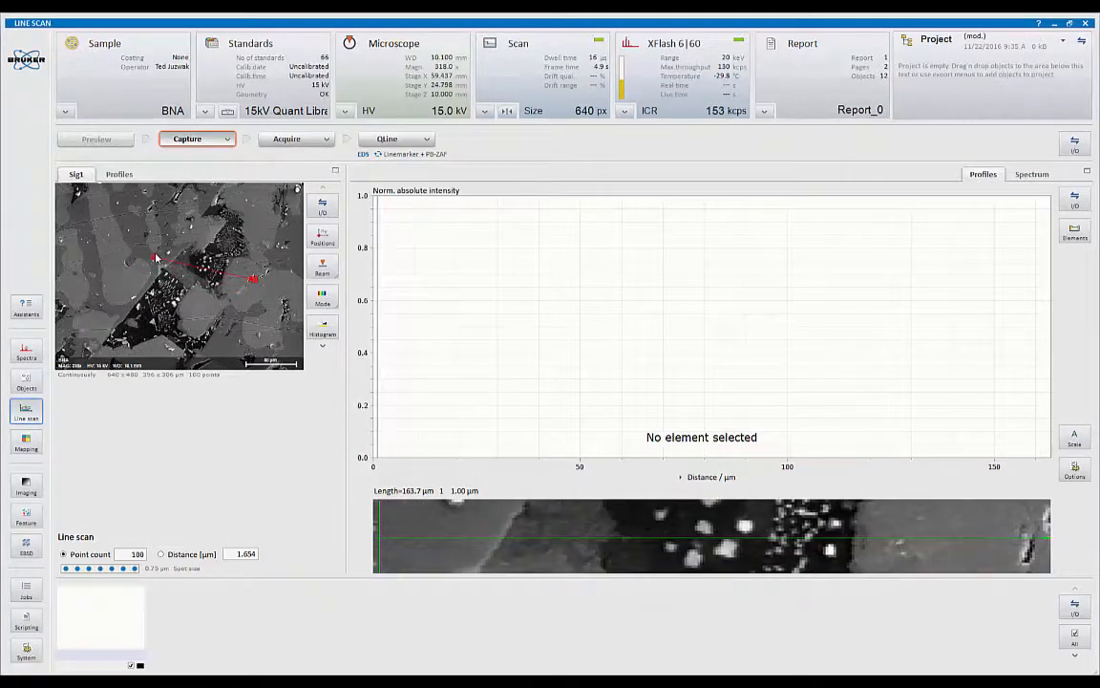
pyautogui.moveTo(249, 281); pyautogui.dragTo(253, 280)
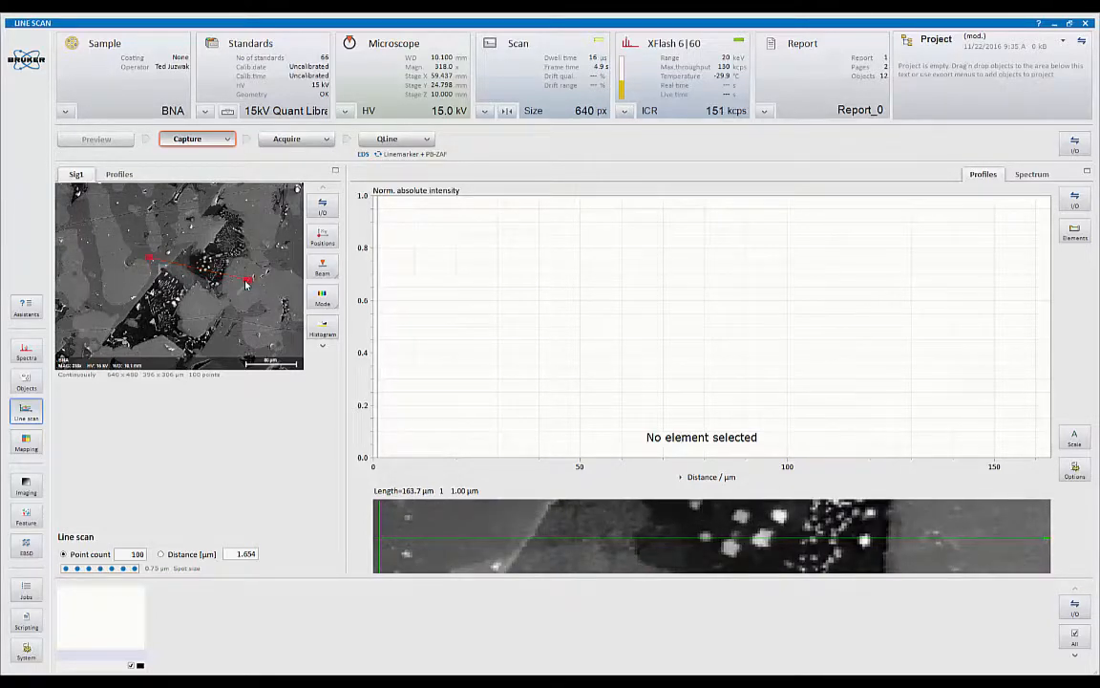
pyautogui.moveTo(247, 284)
pyautogui.mouseDown()
pyautogui.moveTo(241, 304)
pyautogui.moveTo(233, 299)
pyautogui.mouseUp()
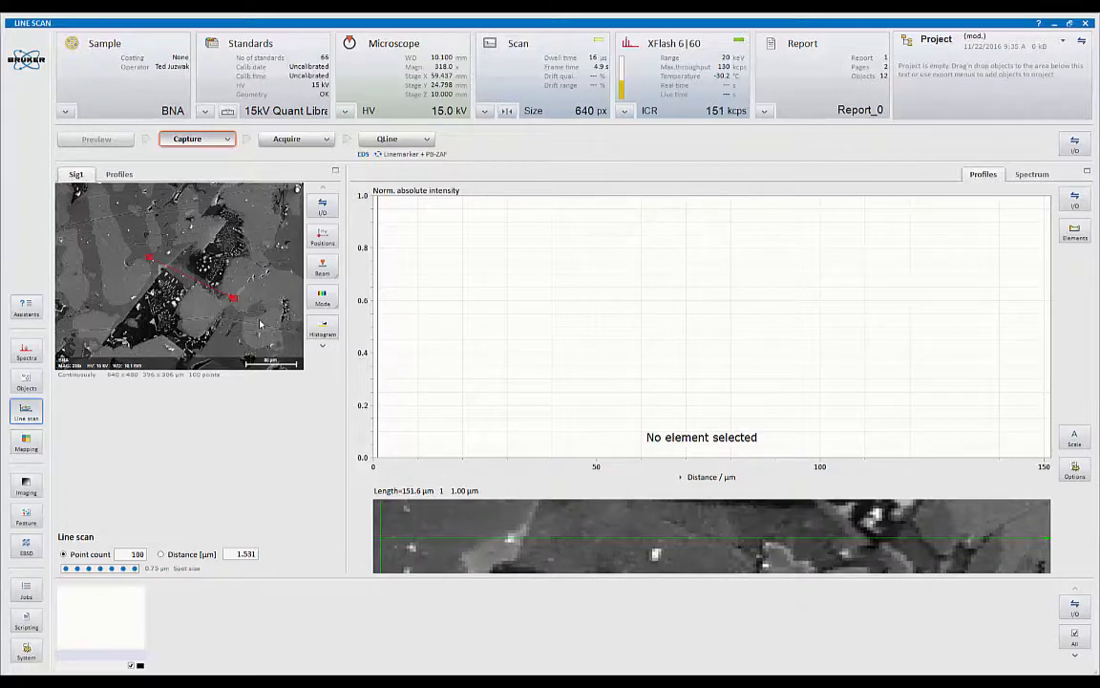
pyautogui.moveTo(235, 299); pyautogui.dragTo(233, 341)
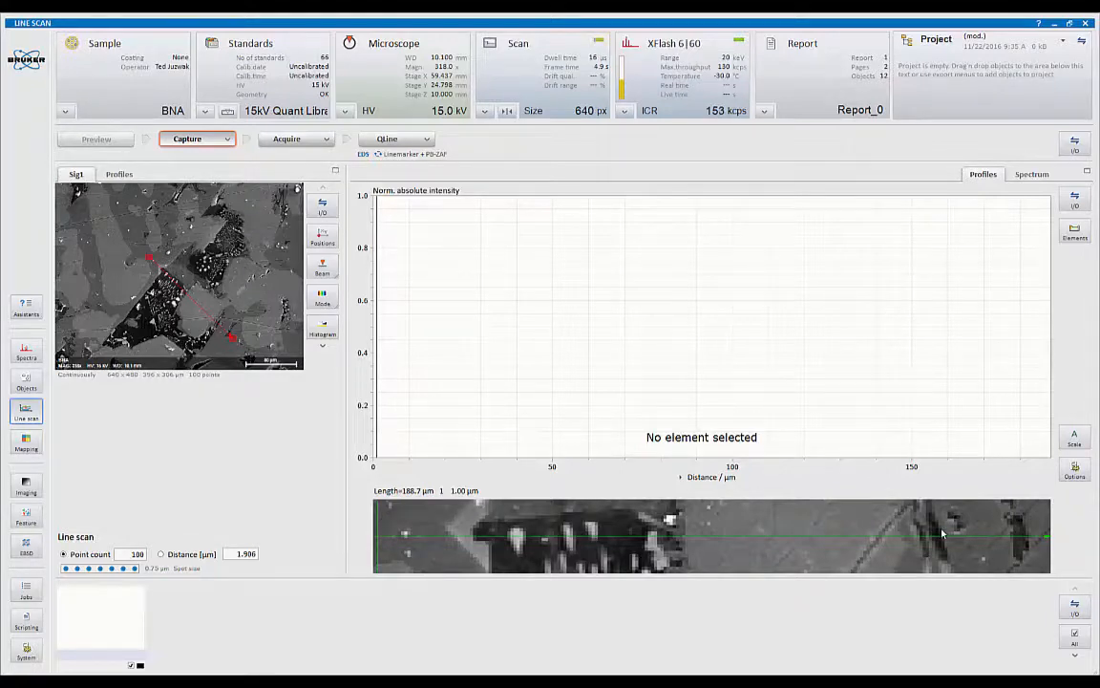
# - Set the line scan's point distance to 1.2 µm, and round its point count to 160
pyautogui.click(235, 554)
pyautogui.moveTo(230, 553); pyautogui.dragTo(262, 554)
pyautogui.write('1.2')
pyautogui.press('Return')
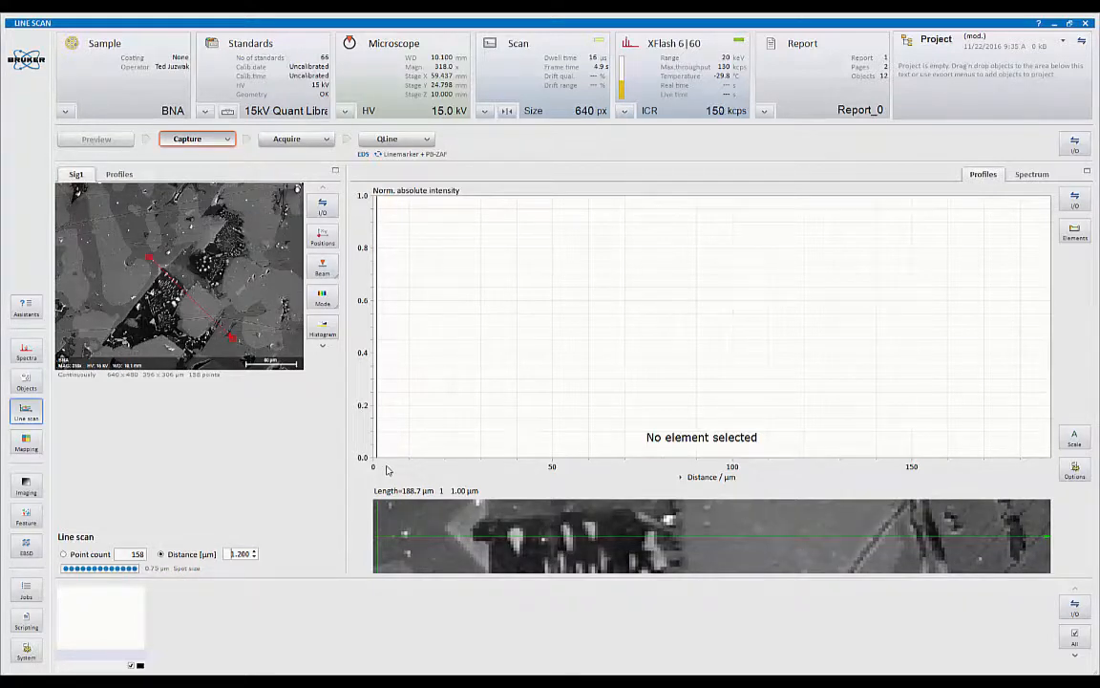
pyautogui.doubleClick(135, 552)
pyautogui.write('160')
# - Check the scan time and auto-save options for acquisition, and start acquiring the line scan
pyautogui.click(327, 139)
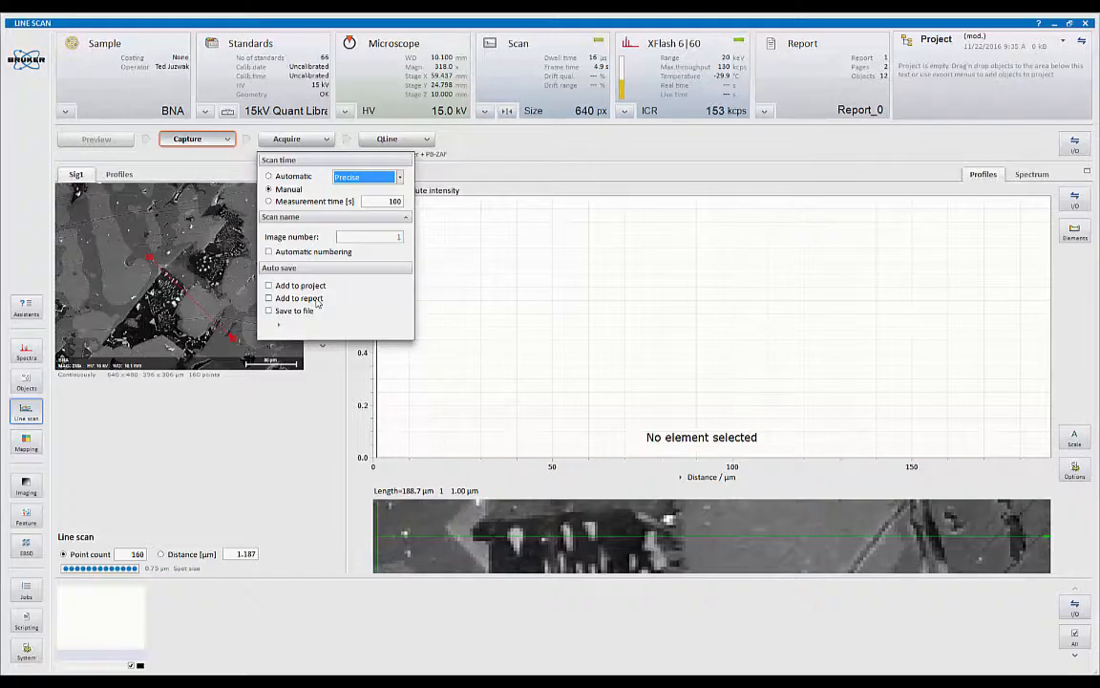
pyautogui.click(310, 409)
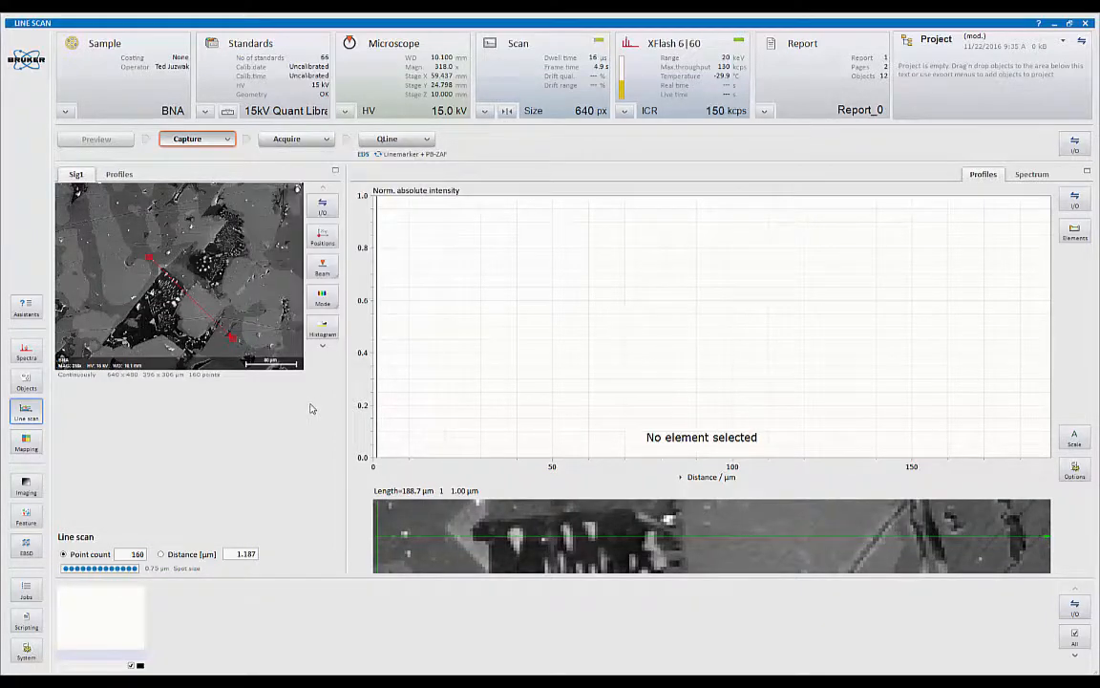
pyautogui.click(289, 143)
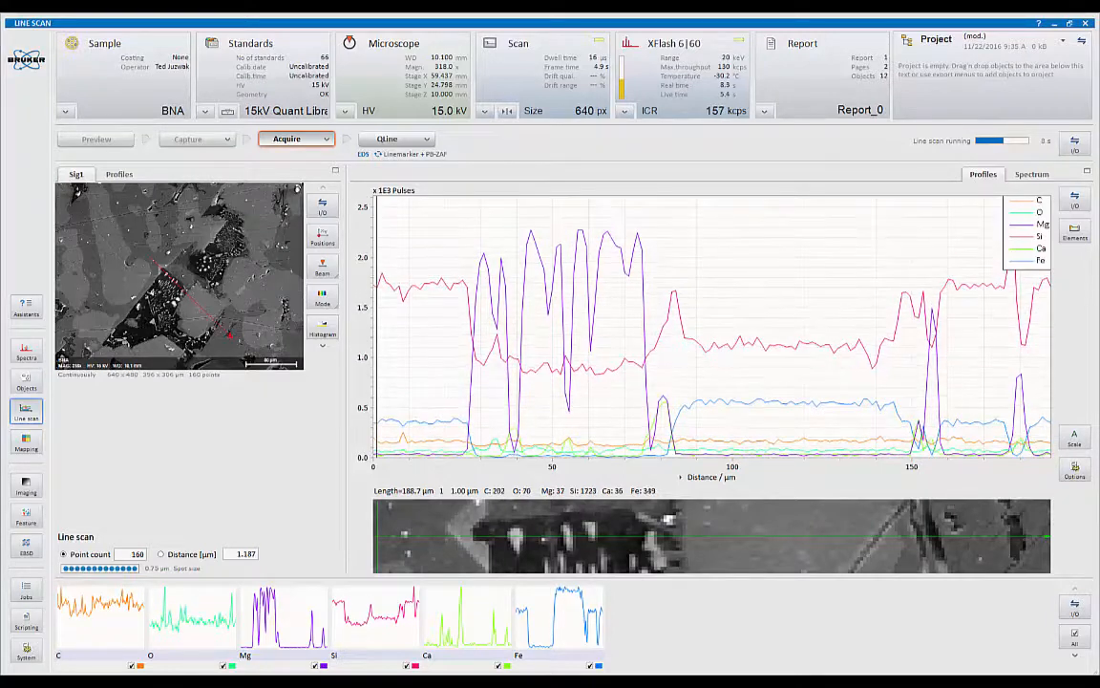
# - Deselect carbon and oxygen in the table of elements, moving the table below the sample image
pyautogui.click(1073, 232)
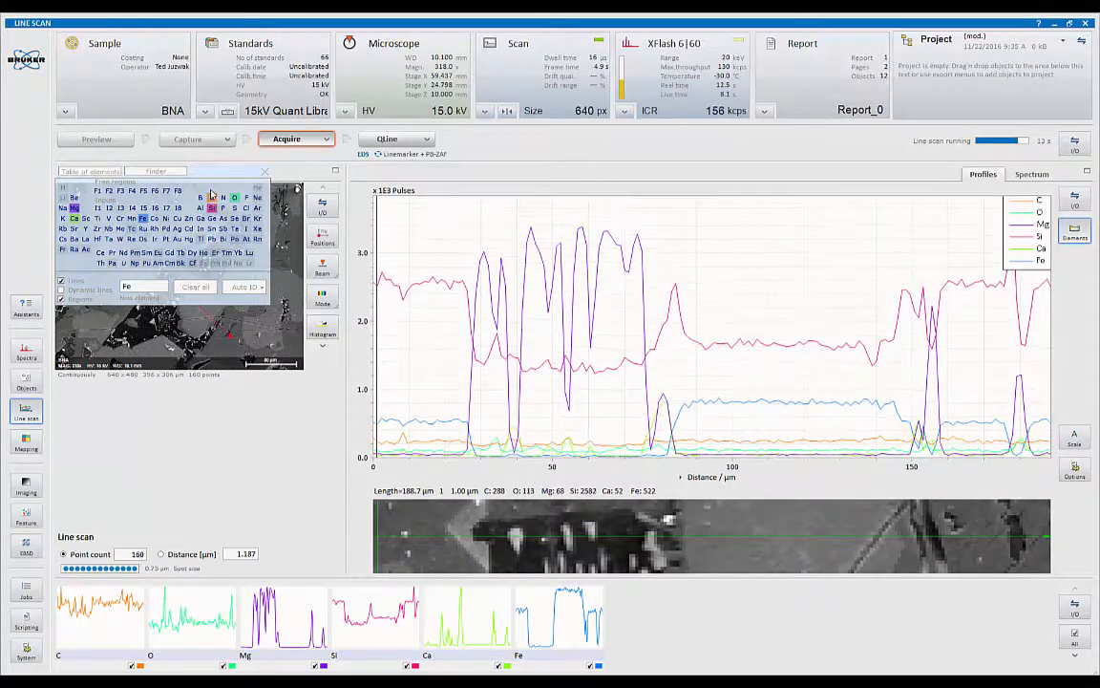
pyautogui.moveTo(209, 173); pyautogui.dragTo(220, 398)
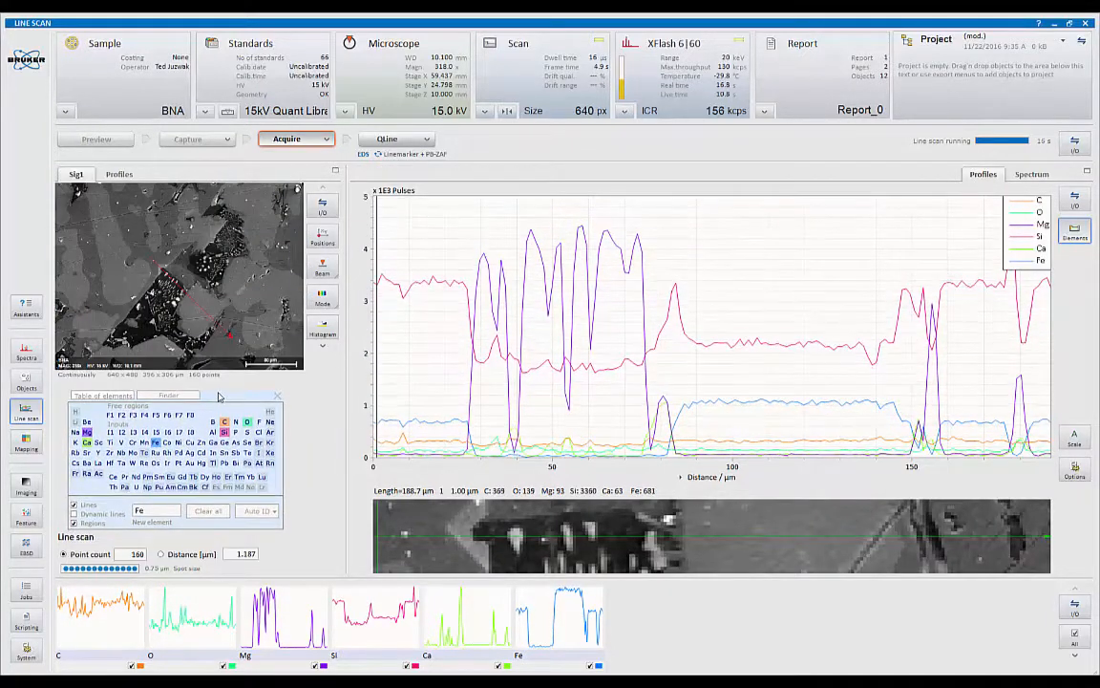
pyautogui.click(226, 422)
pyautogui.click(246, 421)
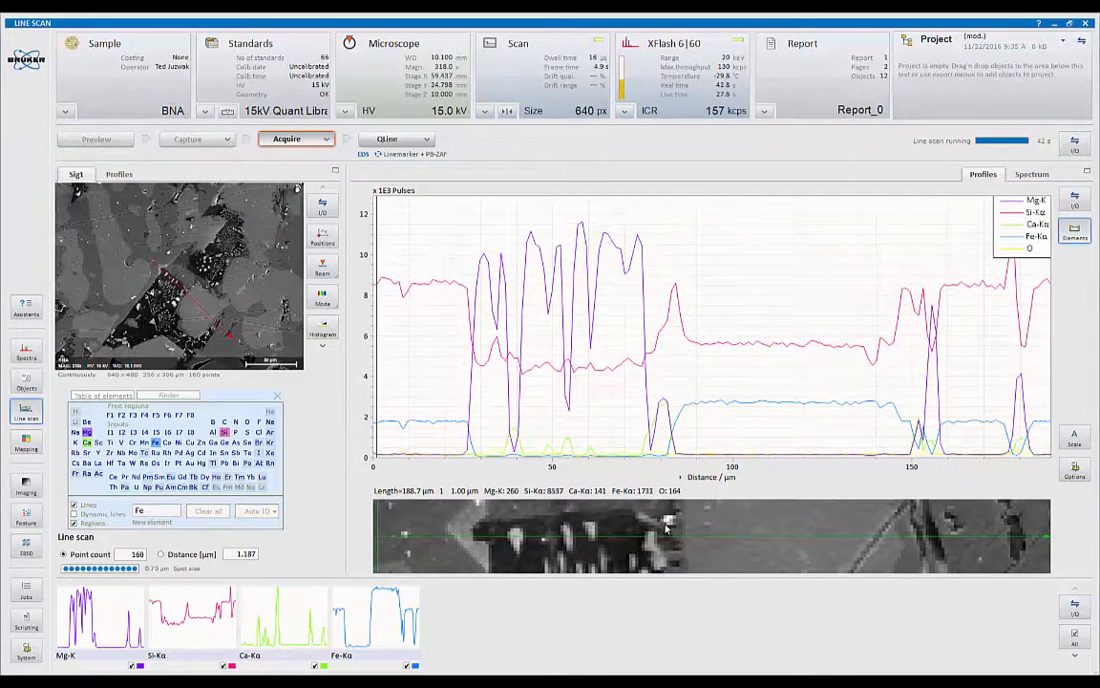
# - Select the profile range around the small Mg and Ca peaks near 80 µm and display its spectrum
pyautogui.click(658, 427)
pyautogui.moveTo(658, 427); pyautogui.dragTo(674, 430)
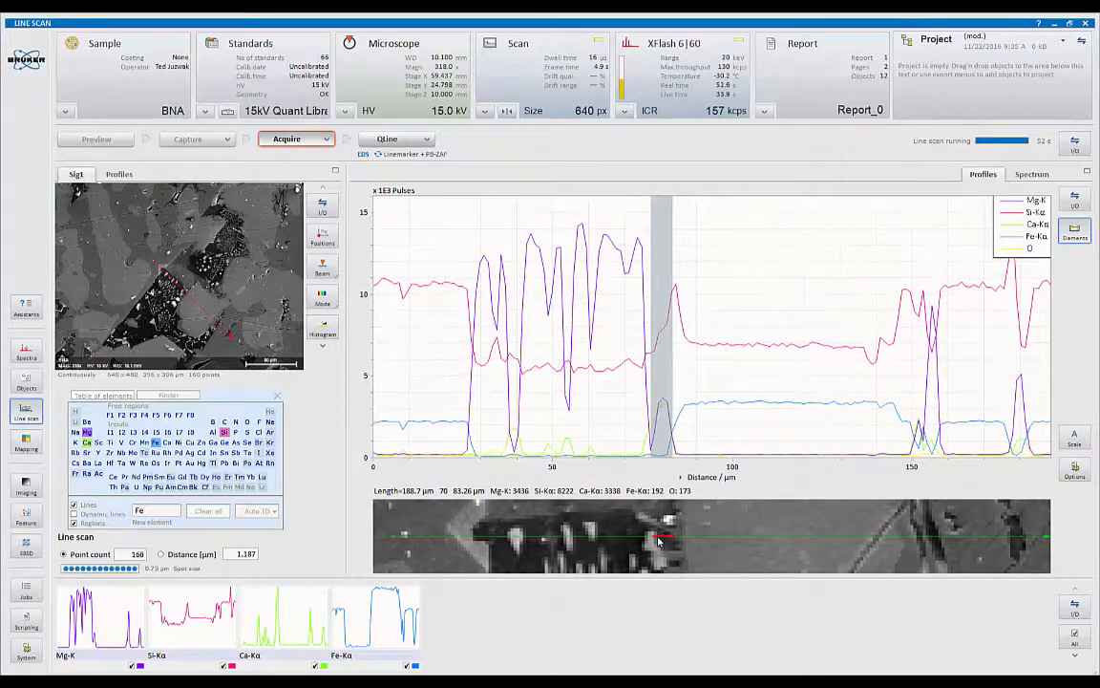
pyautogui.click(1018, 177)
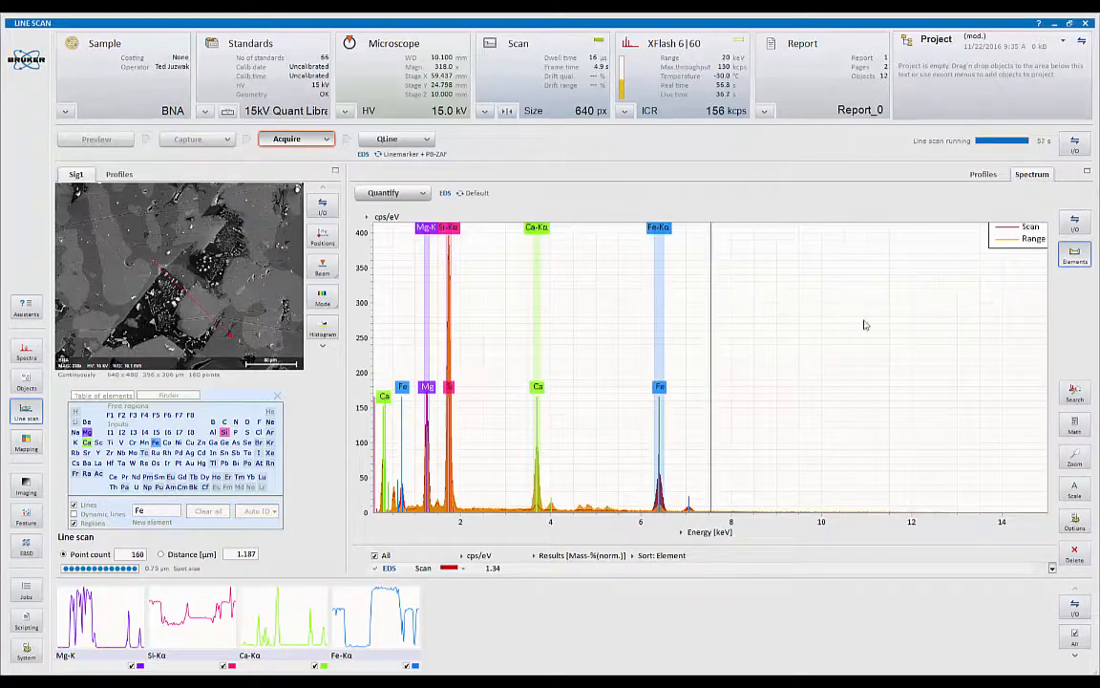
# - Enlarge the spectrum list, hide the Scan spectrum so only the Range spectrum is plotted, and stretch the energy axis
pyautogui.moveTo(492, 540); pyautogui.dragTo(492, 526)
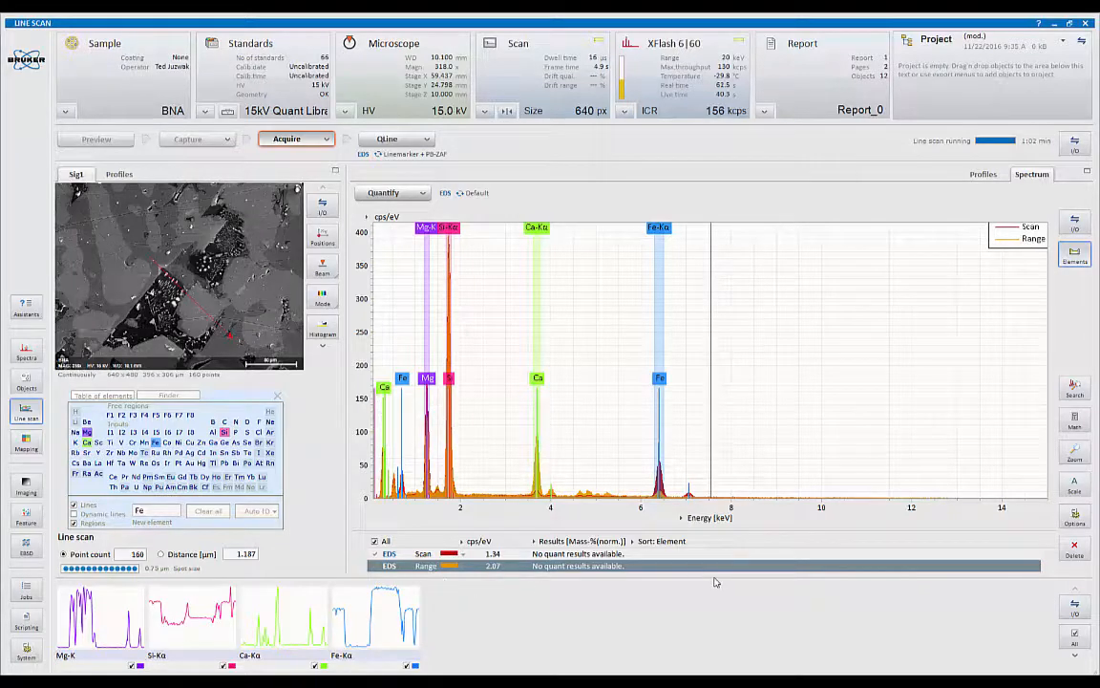
pyautogui.click(377, 555)
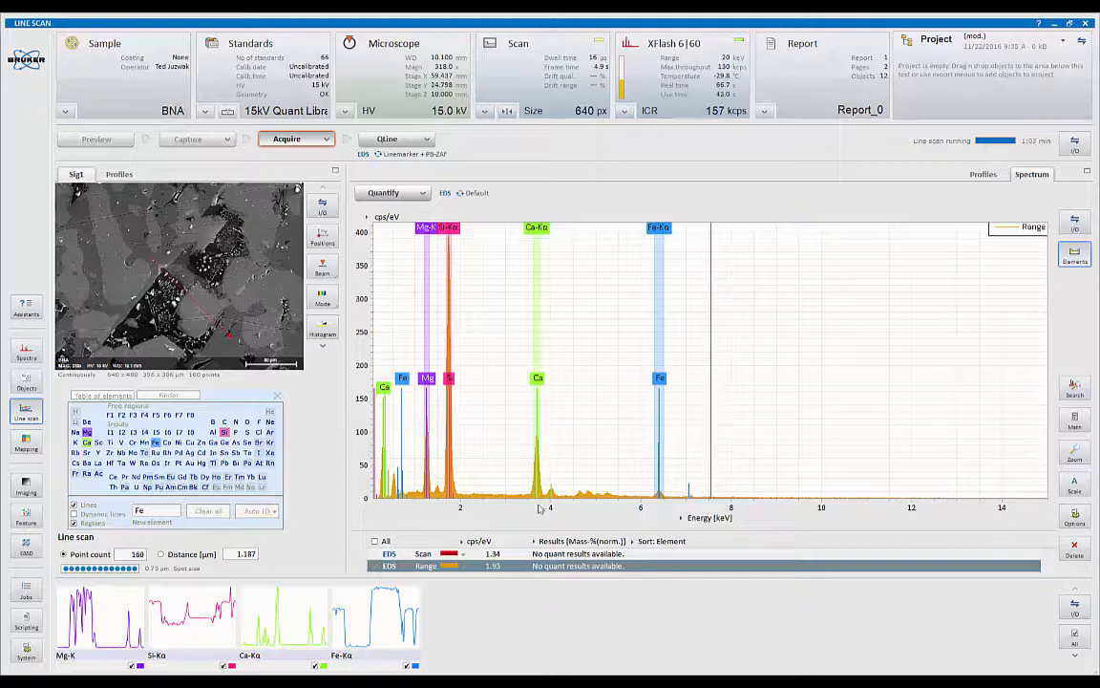
pyautogui.scroll(1, 398, 440)
pyautogui.scroll(1, 398, 440)
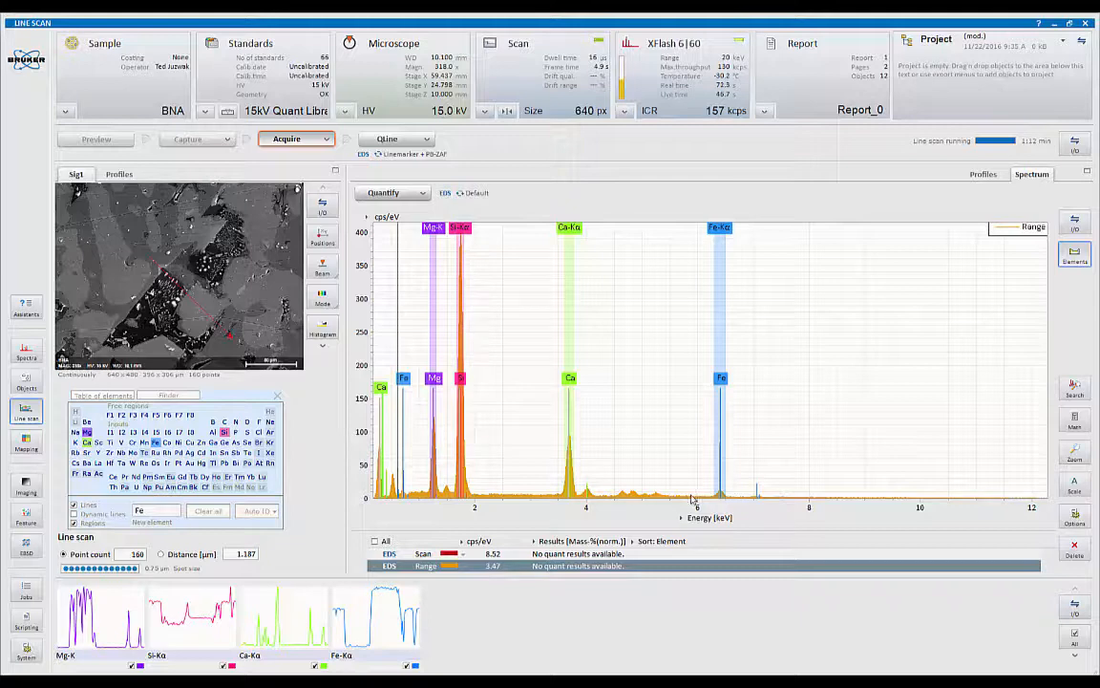
# - Display the element profiles beside the spectrum in a wider pane and close the table of elements
pyautogui.click(119, 175)
pyautogui.moveTo(341, 276); pyautogui.dragTo(437, 275)
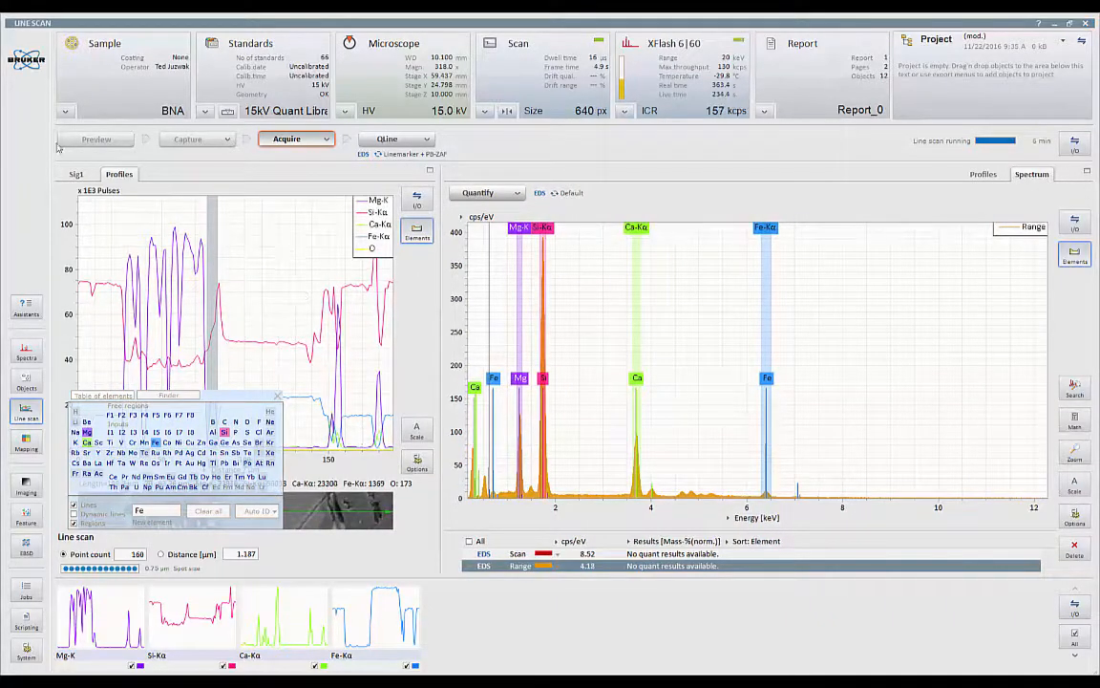
pyautogui.moveTo(492, 328); pyautogui.dragTo(585, 329)
pyautogui.click(277, 395)
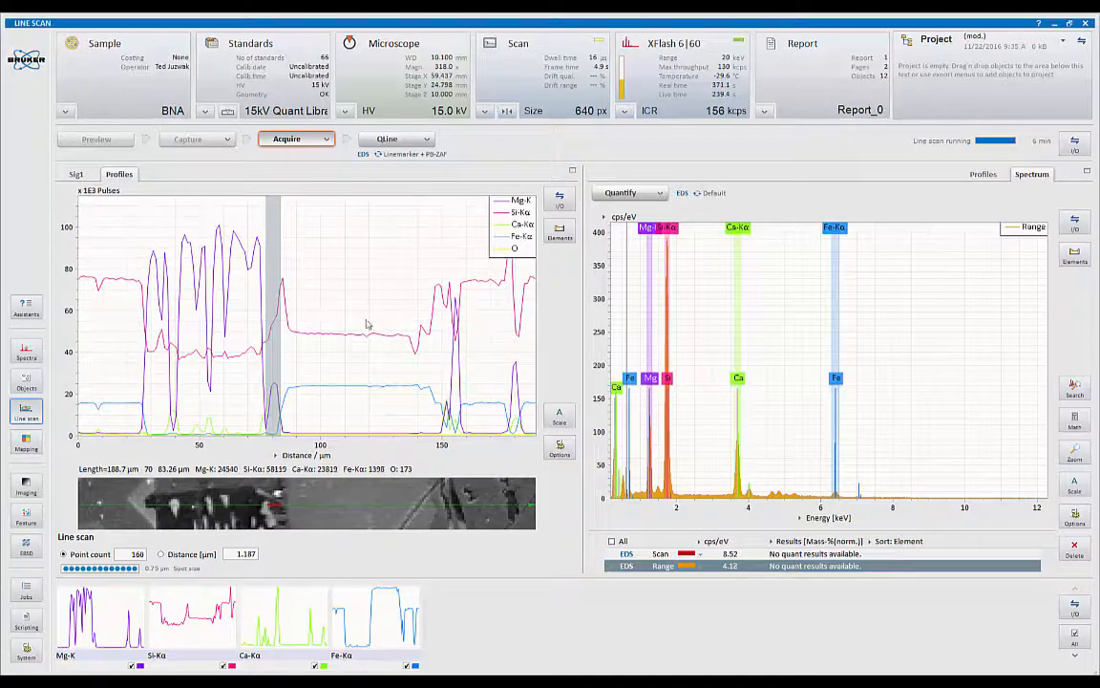
# - Examine the spectra of several profile ranges along the scan line, and clear the range selection
pyautogui.click(445, 406)
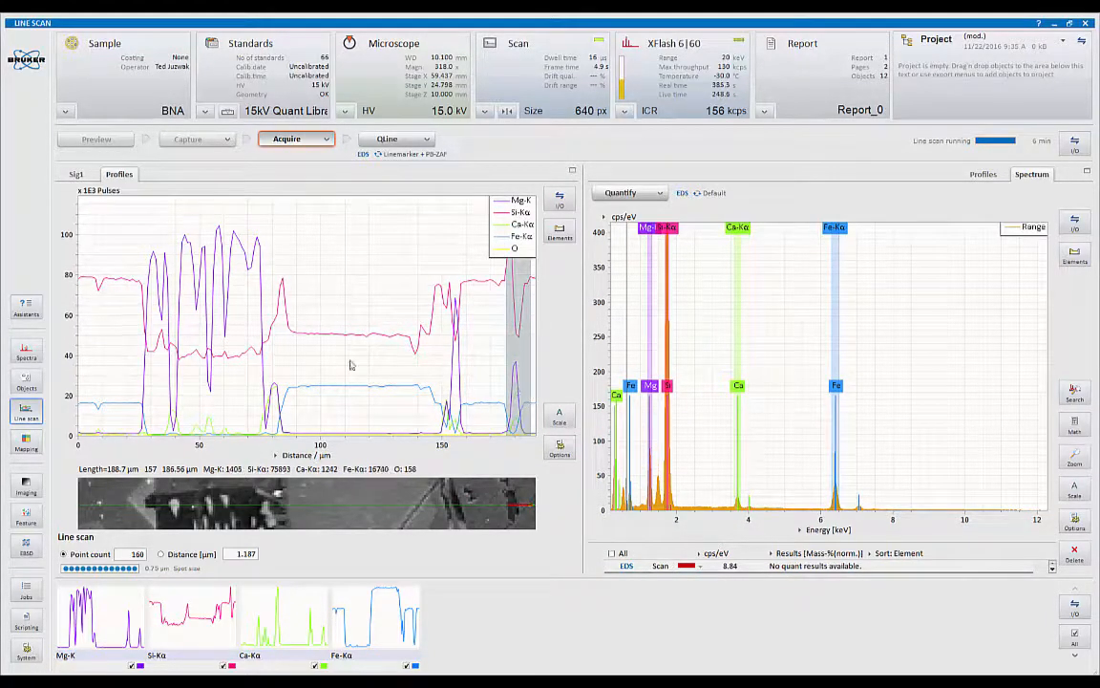
pyautogui.moveTo(278, 318); pyautogui.dragTo(297, 318)
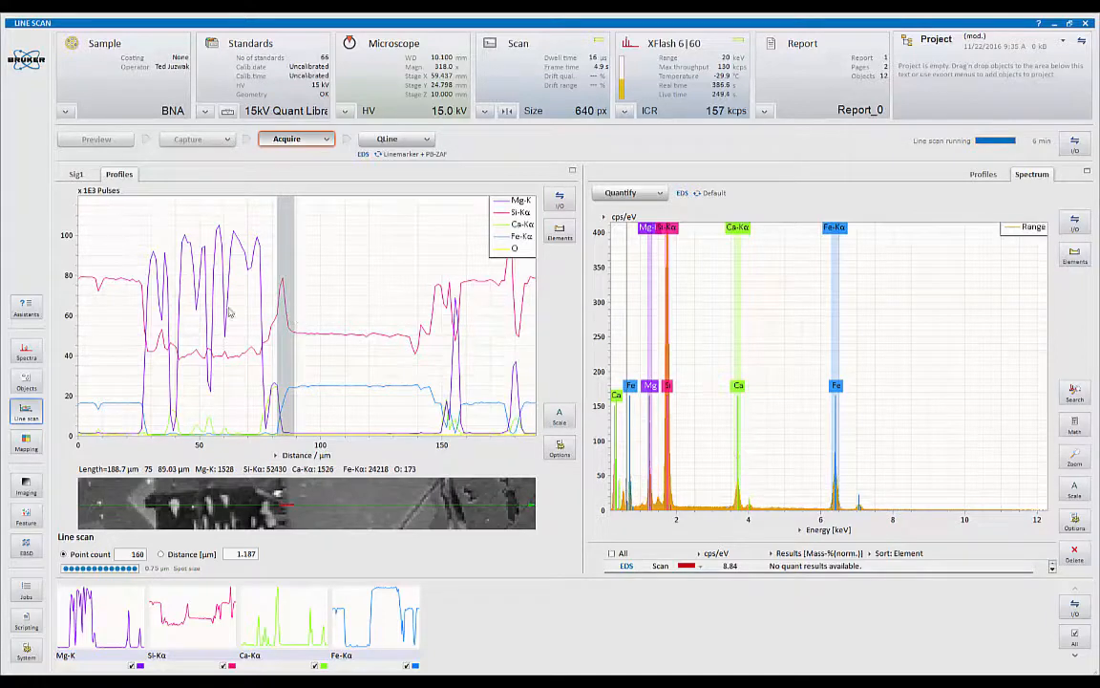
pyautogui.click(204, 346)
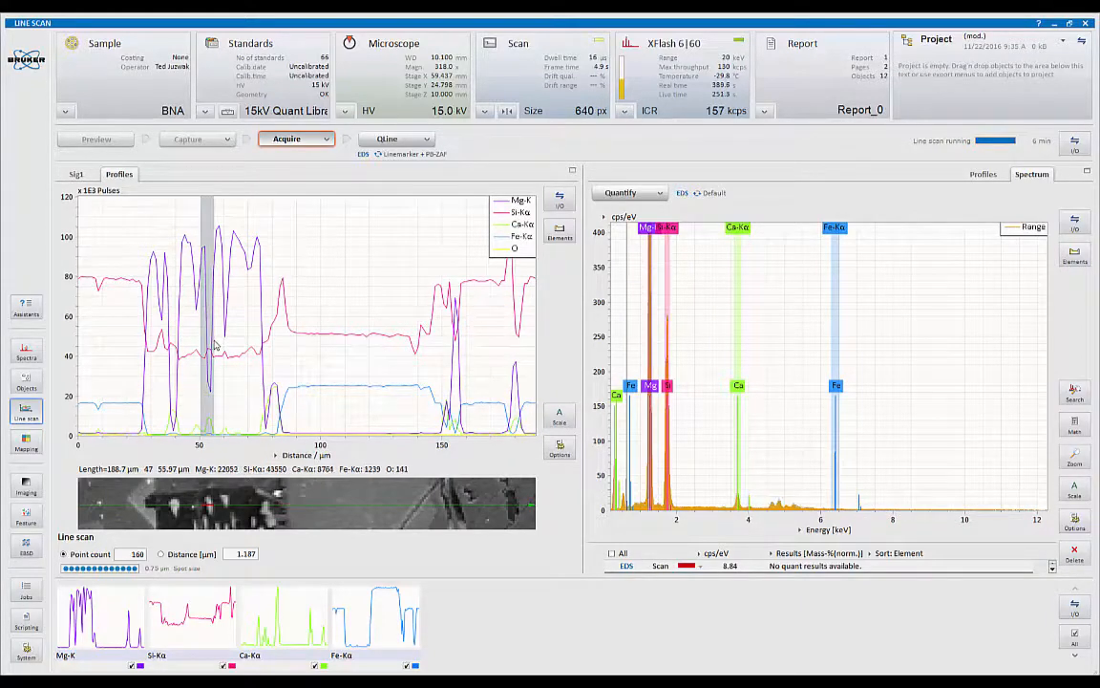
pyautogui.click(137, 321)
pyautogui.moveTo(144, 323); pyautogui.dragTo(162, 323)
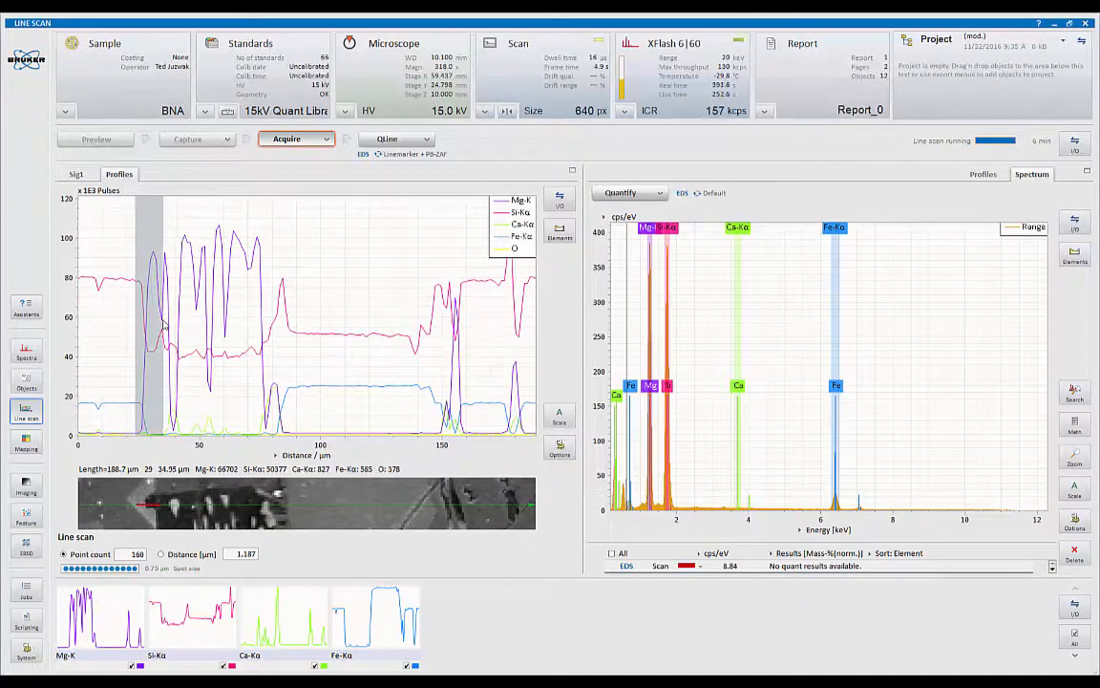
pyautogui.click(408, 294)
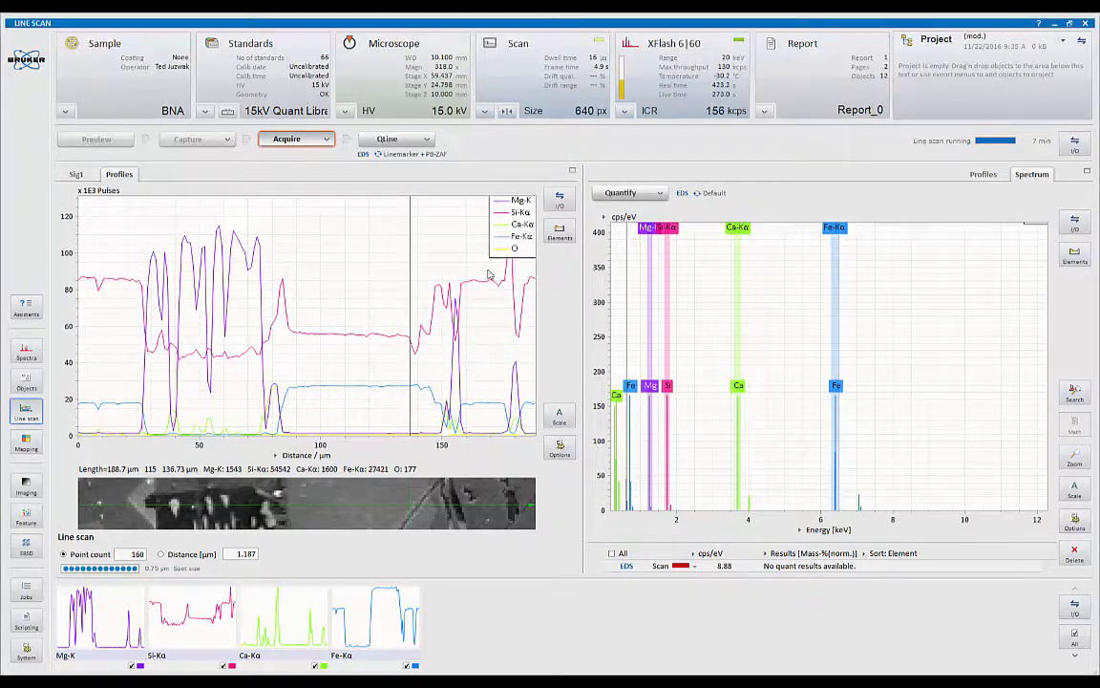
# - Stop the line scan acquisition and show the sample image beside the element profiles
pyautogui.moveTo(583, 311); pyautogui.dragTo(507, 318)
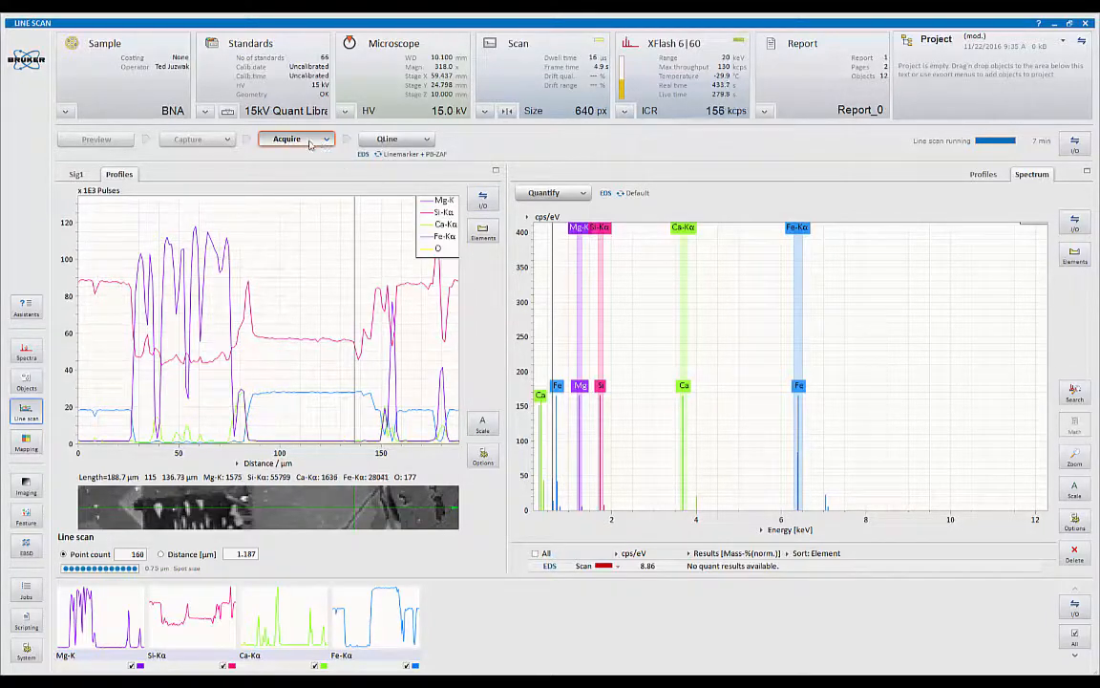
pyautogui.click(288, 142)
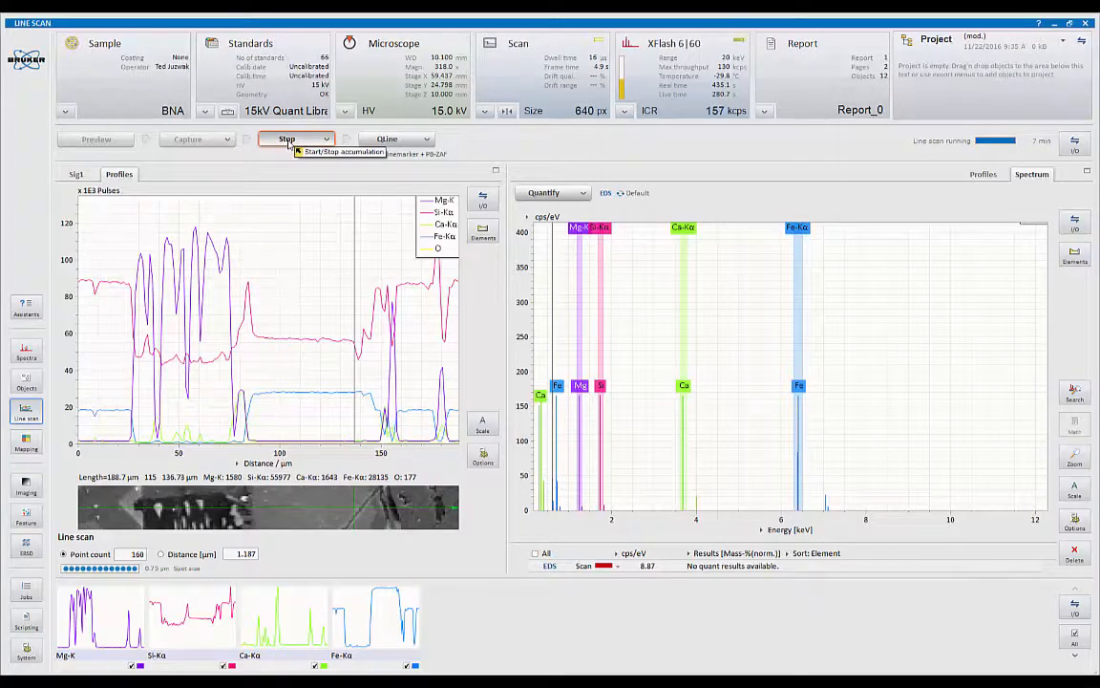
pyautogui.click(77, 174)
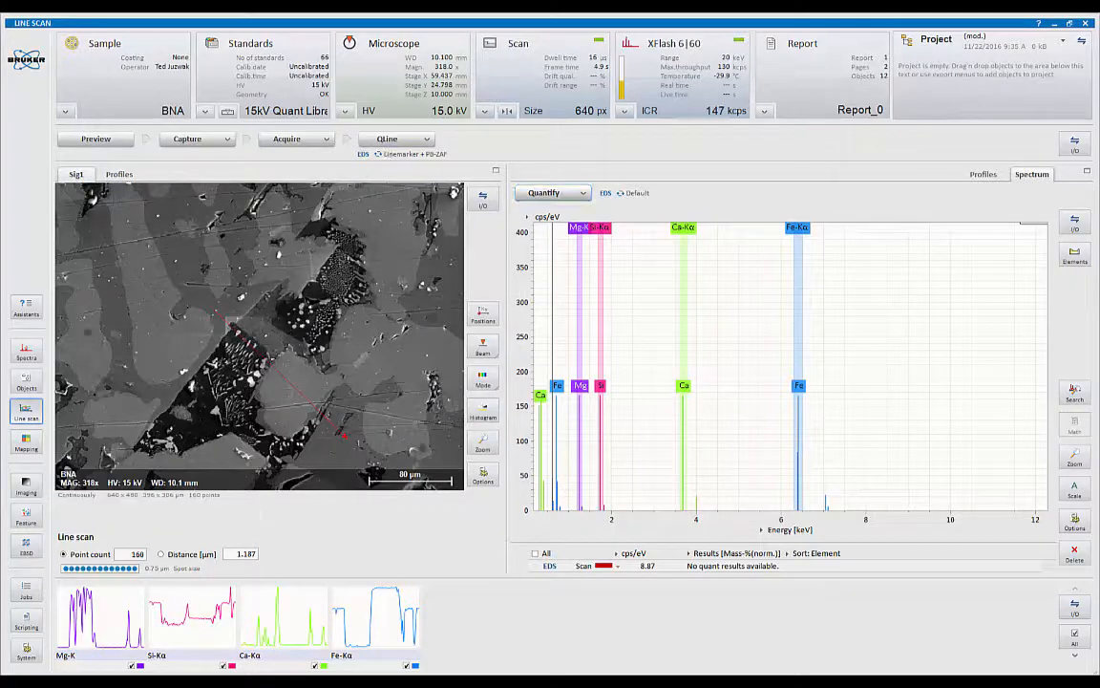
pyautogui.click(983, 175)
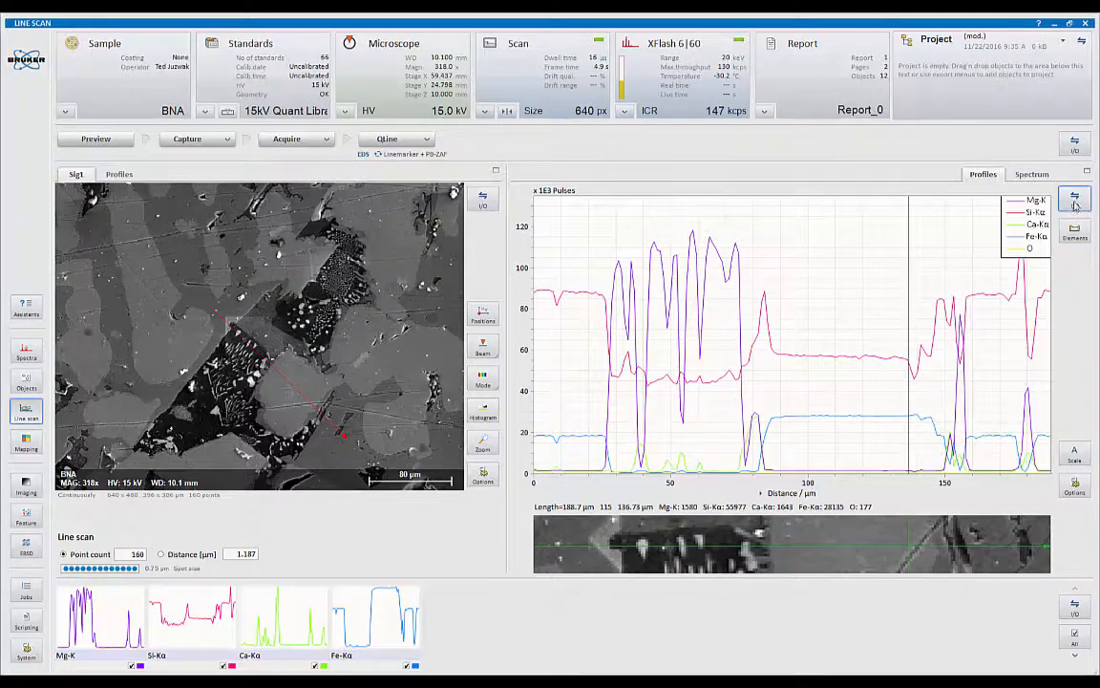
# - Review the export options available for the sample image and for the element profiles
pyautogui.click(491, 203)
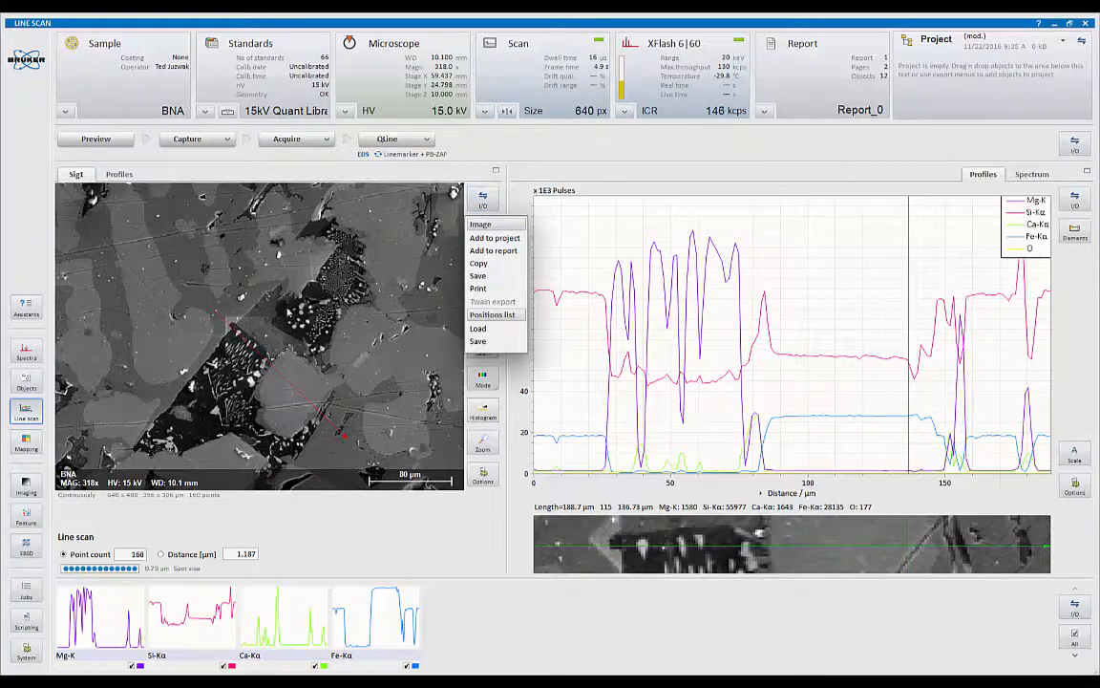
pyautogui.click(408, 153)
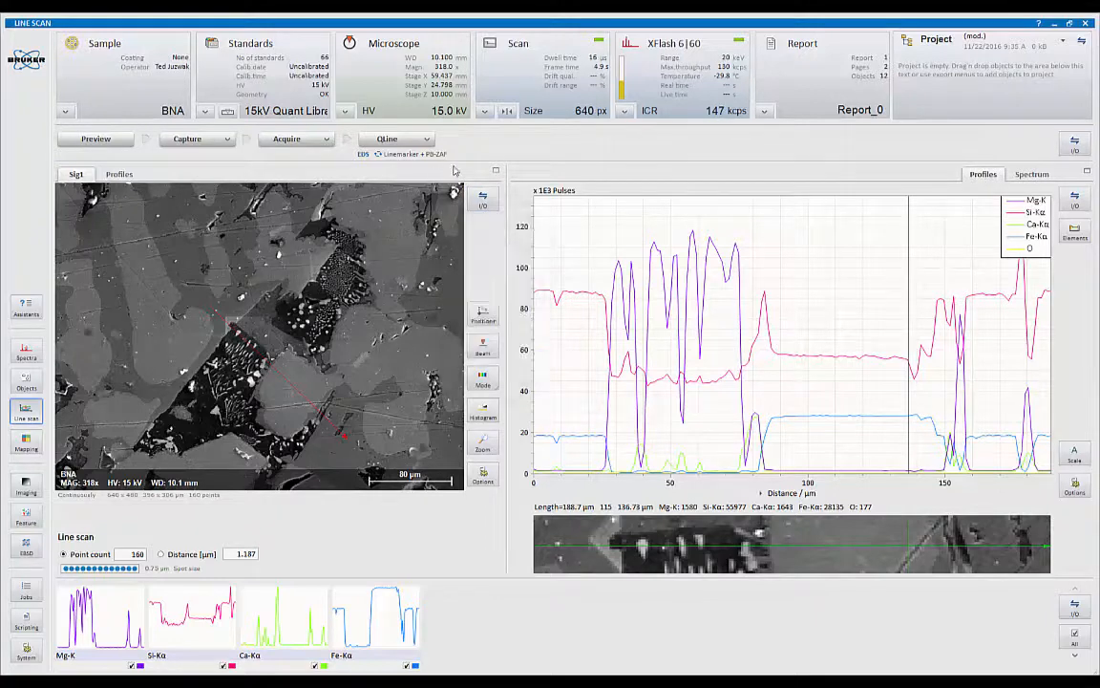
pyautogui.click(1073, 202)
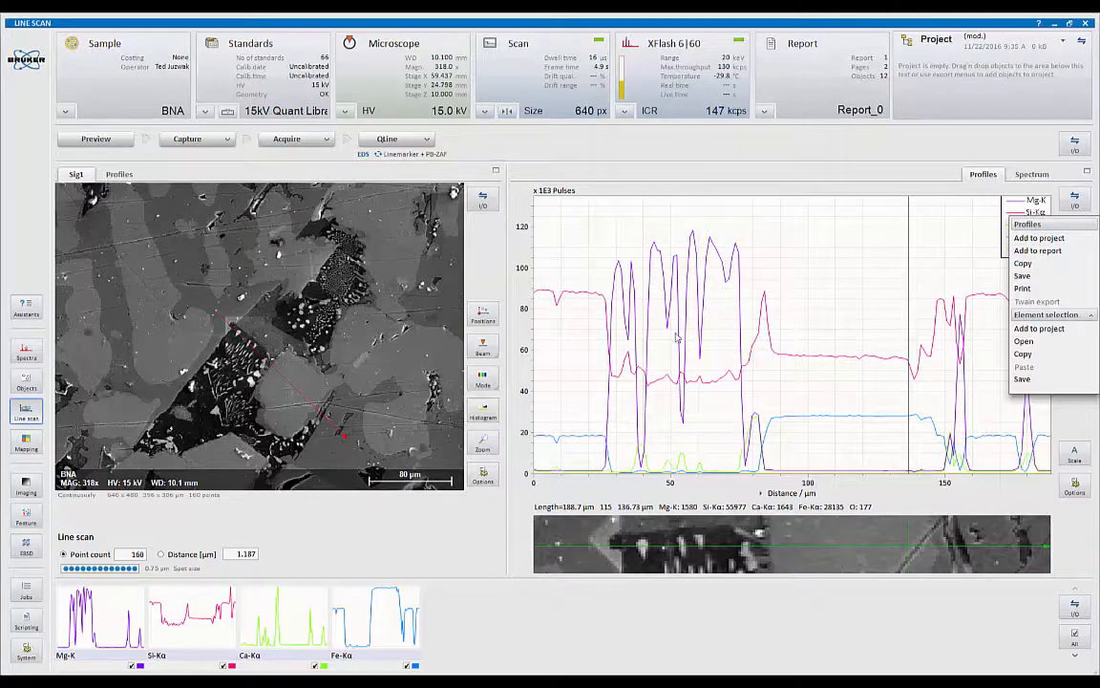
pyautogui.click(801, 179)
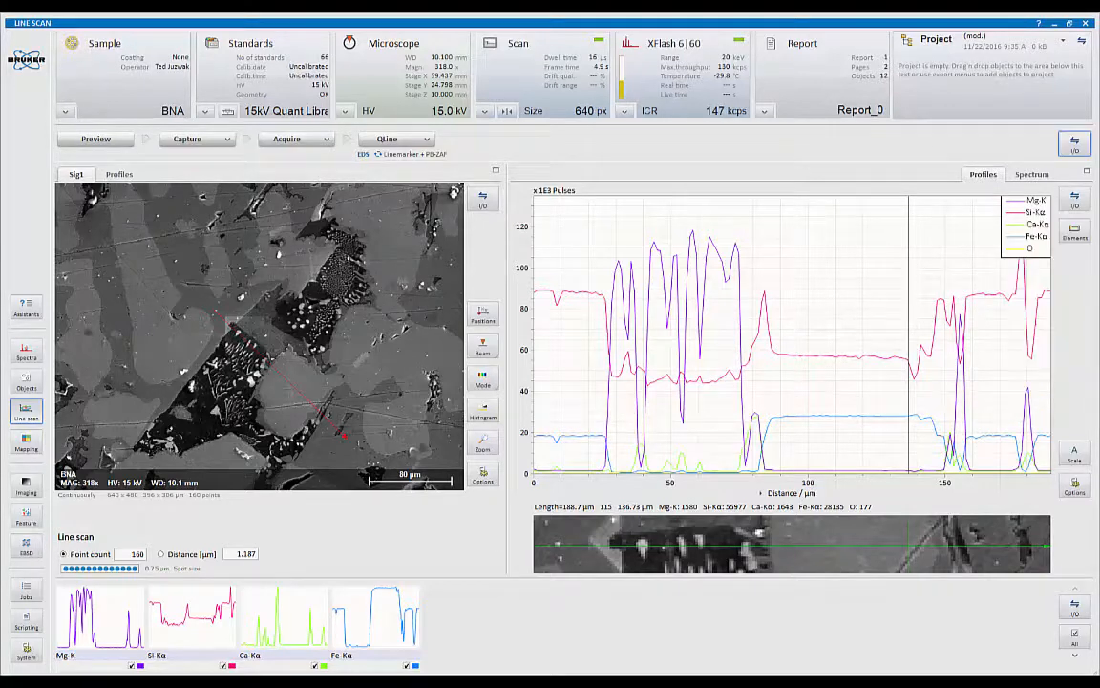
# - Add the line scan data to the report without saving the point spectra
pyautogui.click(1071, 144)
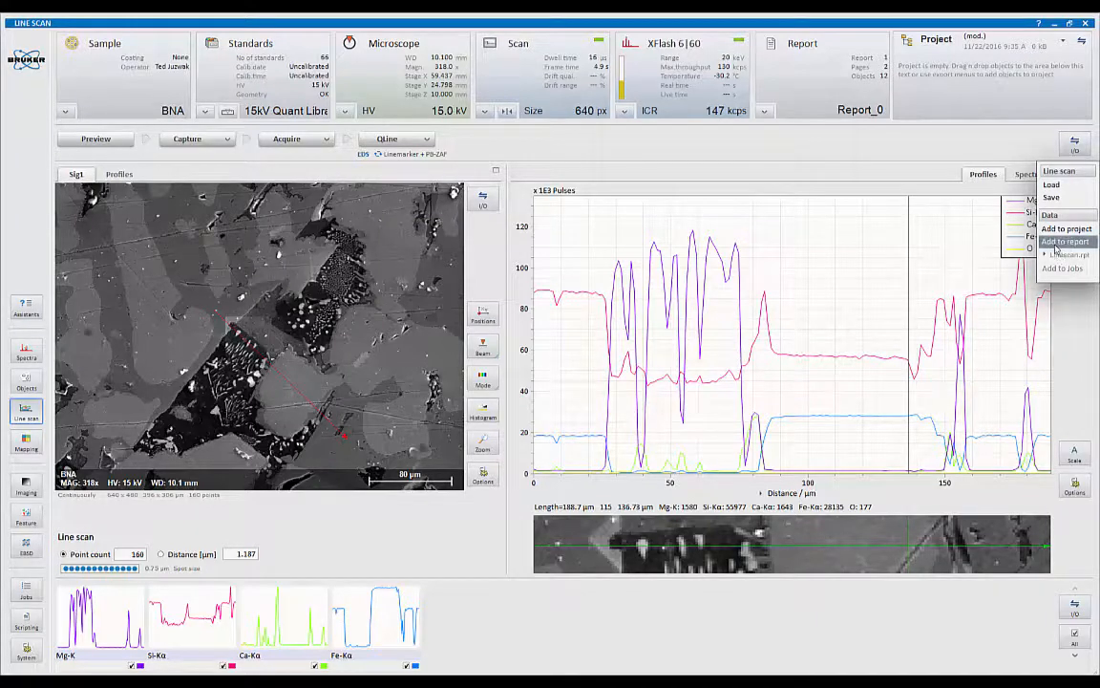
pyautogui.click(1055, 245)
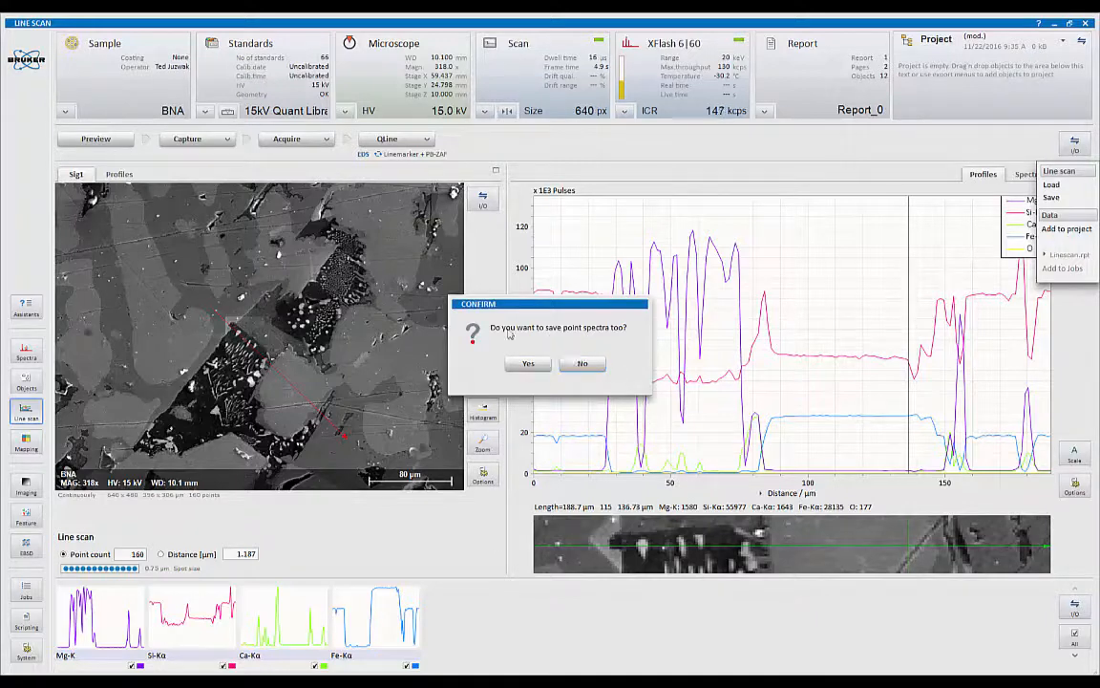
pyautogui.click(584, 366)
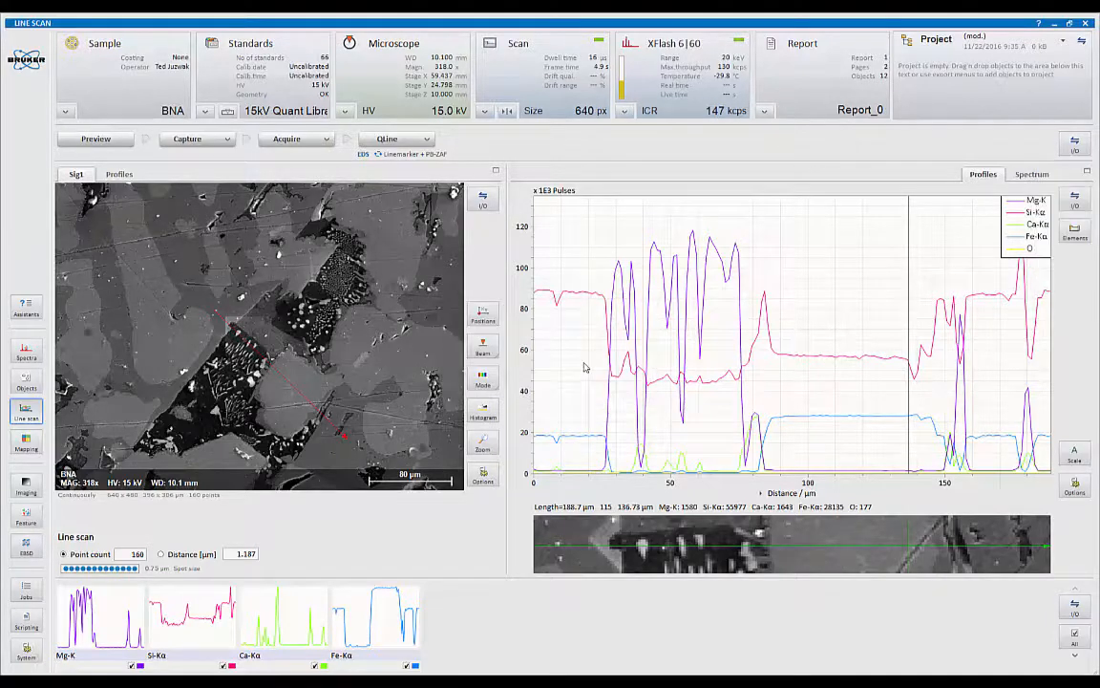
# - Review the sample image and element profiles on Page3 of Report_0, and close the report
pyautogui.click(766, 111)
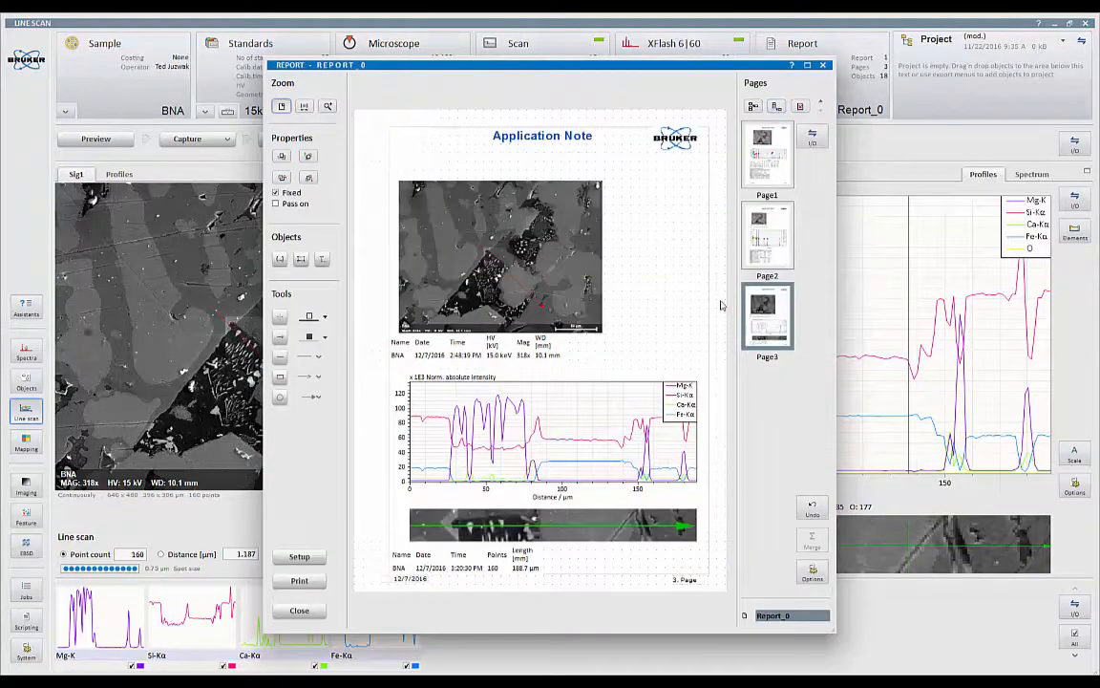
pyautogui.click(561, 288)
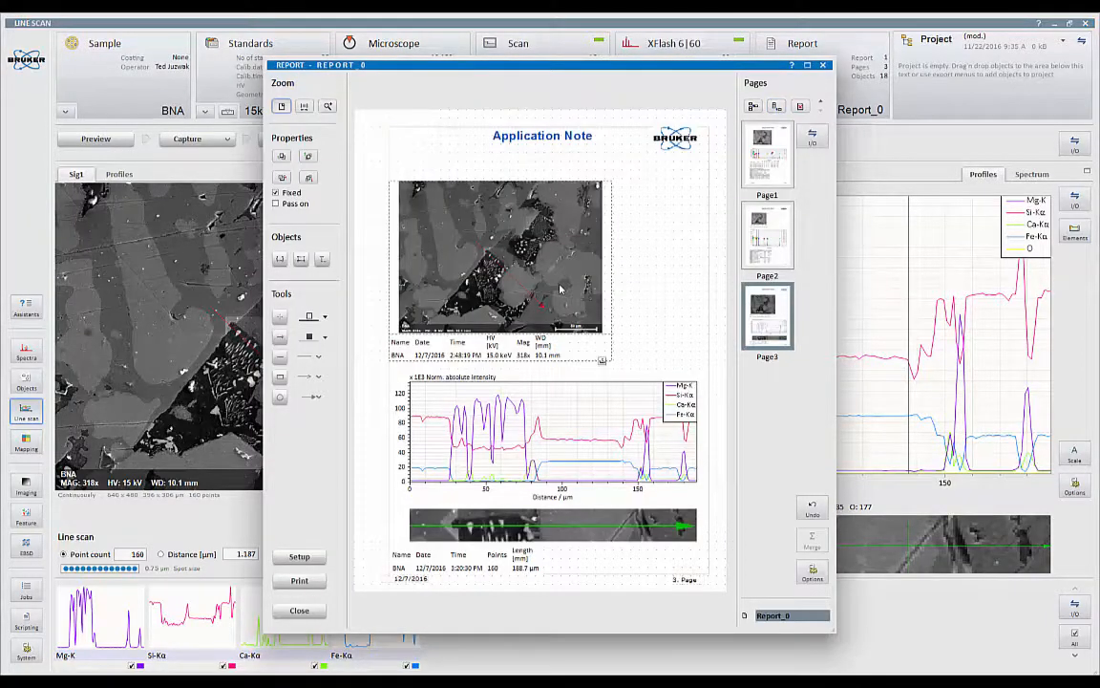
pyautogui.click(548, 420)
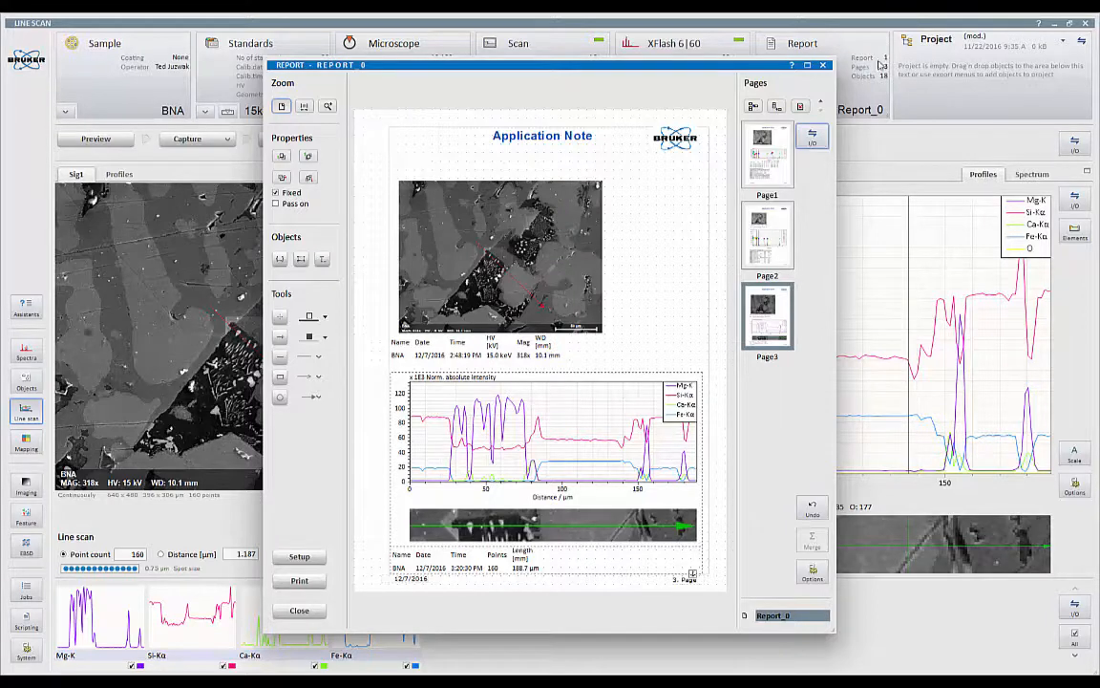
pyautogui.click(824, 65)
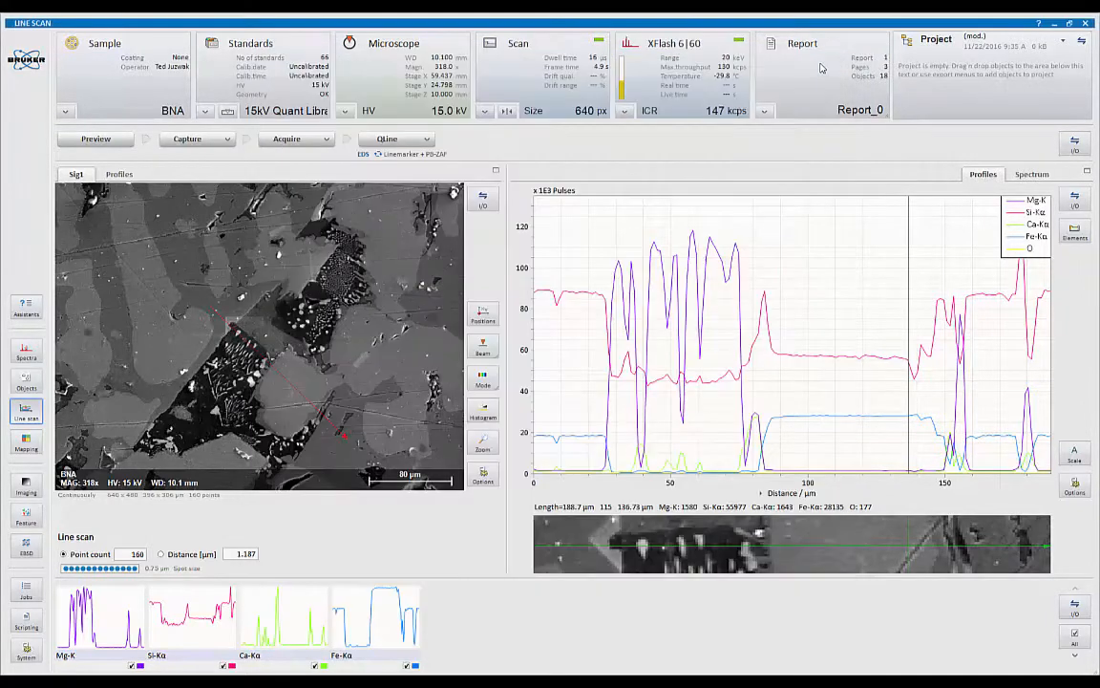